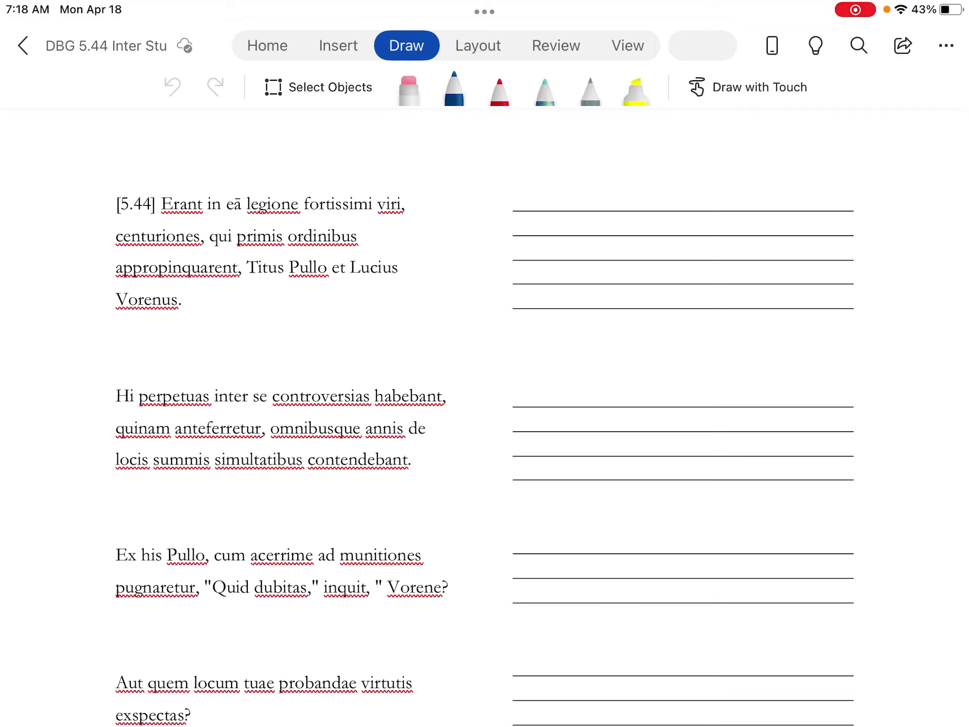
Step: Handwrite 'There were in that legion the' on the first answer line
left_click(516, 206)
mouse_move(523, 186)
left_mouse_down()
mouse_move(520, 209)
mouse_move(533, 182)
left_mouse_up()
mouse_move(531, 187)
left_mouse_down()
mouse_move(545, 208)
mouse_move(598, 200)
left_mouse_up()
left_click(587, 203)
left_click_drag(598, 203, 676, 197)
left_click_drag(679, 203, 724, 212)
left_click_drag(729, 194, 742, 207)
mouse_move(744, 202)
left_mouse_down()
mouse_move(777, 193)
mouse_move(786, 206)
left_mouse_up()
left_click_drag(792, 203, 790, 228)
left_click_drag(796, 204, 846, 207)
mouse_move(852, 185)
left_mouse_down()
mouse_move(853, 208)
mouse_move(873, 200)
left_mouse_up()
Step: Write 'bravest men' at the start of the second line
mouse_move(515, 217)
left_mouse_down()
mouse_move(515, 233)
mouse_move(522, 231)
left_mouse_up()
left_click_drag(527, 233, 550, 225)
left_click_drag(552, 228, 561, 231)
mouse_move(570, 218)
left_mouse_down()
mouse_move(570, 235)
mouse_move(600, 233)
left_mouse_up()
left_click_drag(602, 230, 622, 228)
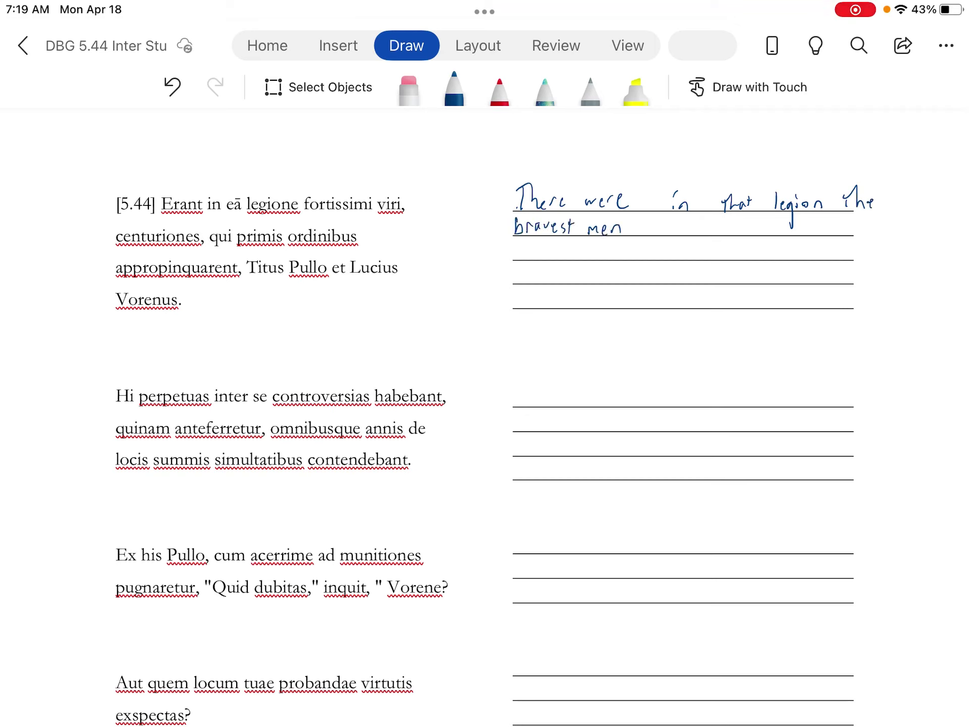
Step: Circle the -issi- ending of fortissimi and label it 'superlative' with an arrow
left_click_drag(357, 197, 334, 194)
left_click_drag(345, 192, 357, 184)
left_click_drag(365, 183, 398, 171)
left_click_drag(400, 176, 404, 160)
left_click_drag(405, 169, 435, 160)
Step: Add a comma and 'who' after 'men'
mouse_move(635, 231)
left_mouse_down()
mouse_move(629, 242)
mouse_move(666, 225)
left_mouse_up()
left_click_drag(670, 219, 675, 233)
left_click_drag(678, 228, 685, 230)
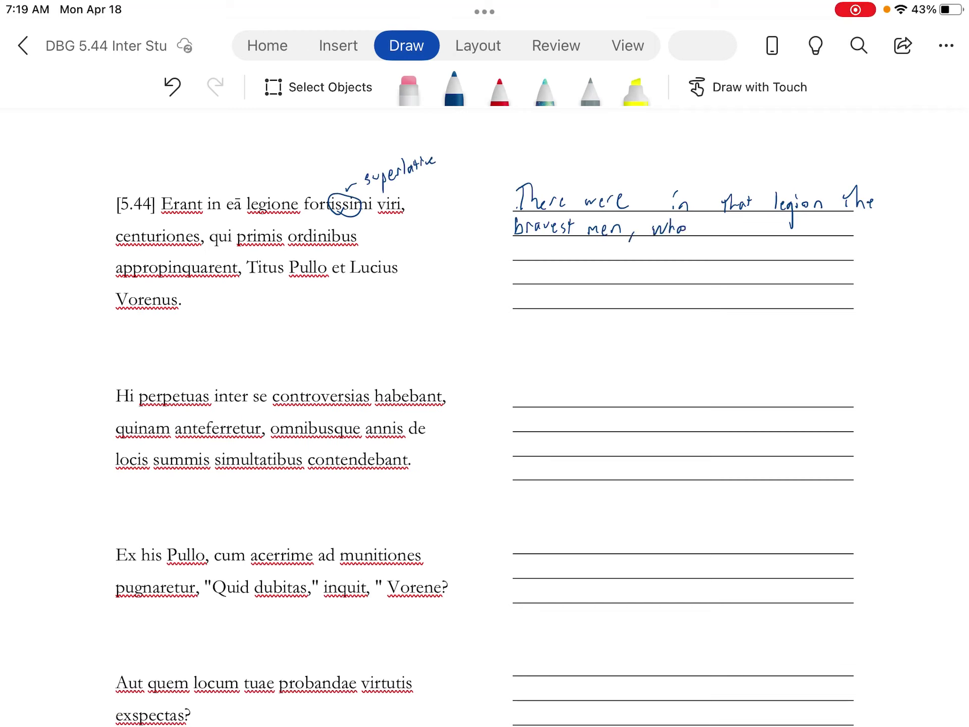
Step: Underline appropinquarent and note 'rel clause of characteristic' beside it
mouse_move(118, 279)
left_mouse_down()
mouse_move(208, 277)
mouse_move(225, 260)
left_mouse_up()
left_click_drag(56, 275, 66, 268)
mouse_move(68, 255)
left_mouse_down()
mouse_move(69, 271)
mouse_move(92, 265)
left_mouse_up()
left_click_drag(93, 261, 136, 259)
mouse_move(143, 249)
left_mouse_down()
mouse_move(141, 260)
mouse_move(173, 260)
left_mouse_up()
left_click_drag(175, 258, 184, 260)
left_click_drag(187, 258, 208, 252)
left_click_drag(207, 256, 214, 250)
left_click_drag(213, 257, 236, 250)
left_click_drag(234, 259, 238, 247)
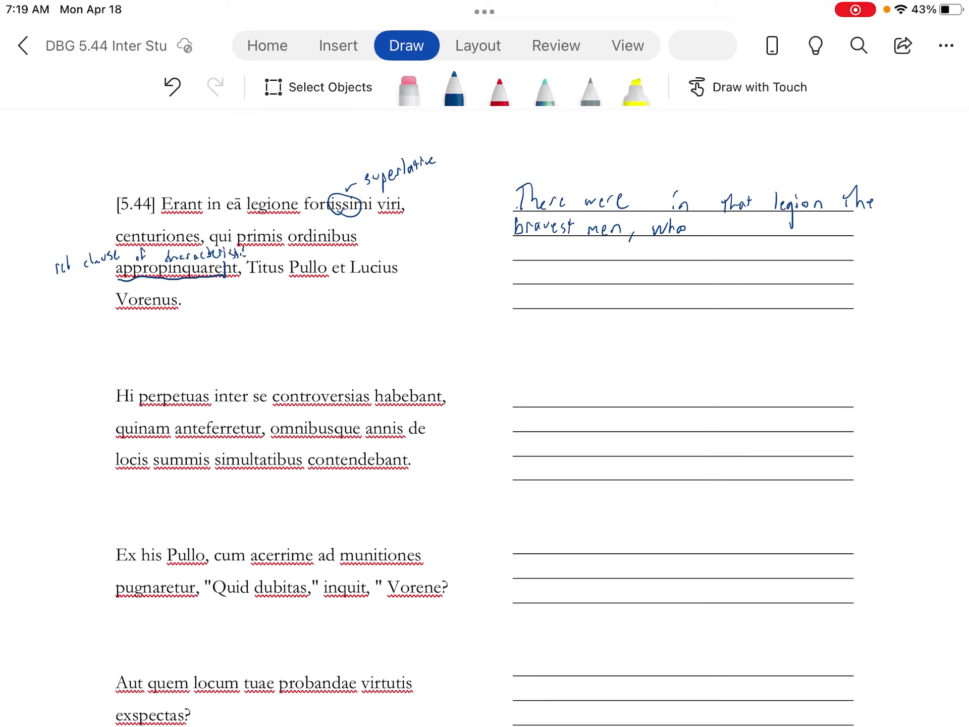
Step: Write 'were approaching' after 'who' on the second line
left_click_drag(712, 226, 743, 227)
mouse_move(746, 231)
left_mouse_down()
mouse_move(782, 235)
mouse_move(791, 249)
left_mouse_up()
left_click_drag(791, 228, 801, 245)
left_click_drag(802, 233, 835, 235)
left_click_drag(840, 230, 837, 235)
left_click_drag(841, 223, 847, 235)
left_click_drag(849, 230, 850, 235)
left_click_drag(849, 225, 850, 226)
left_click_drag(851, 231, 858, 235)
left_click_drag(864, 230, 861, 246)
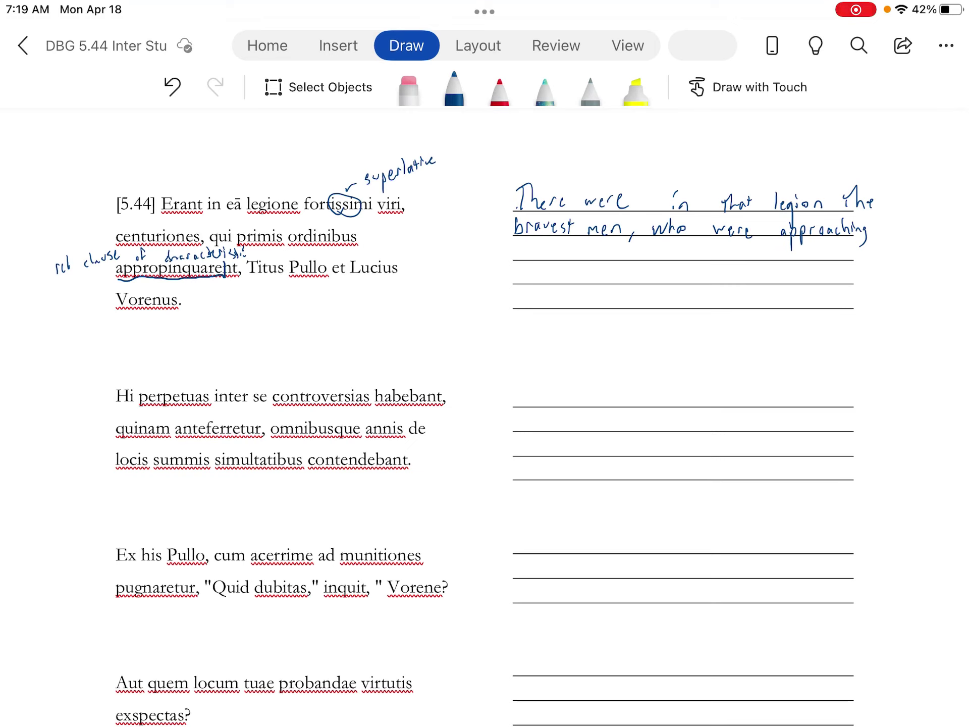
Step: Write 'The first ranks' at the start of the third line
mouse_move(518, 247)
left_mouse_down()
mouse_move(518, 259)
mouse_move(566, 259)
left_mouse_up()
left_click_drag(570, 259, 591, 260)
left_click_drag(587, 254, 618, 260)
left_click_drag(619, 257, 640, 254)
left_click_drag(649, 244, 650, 254)
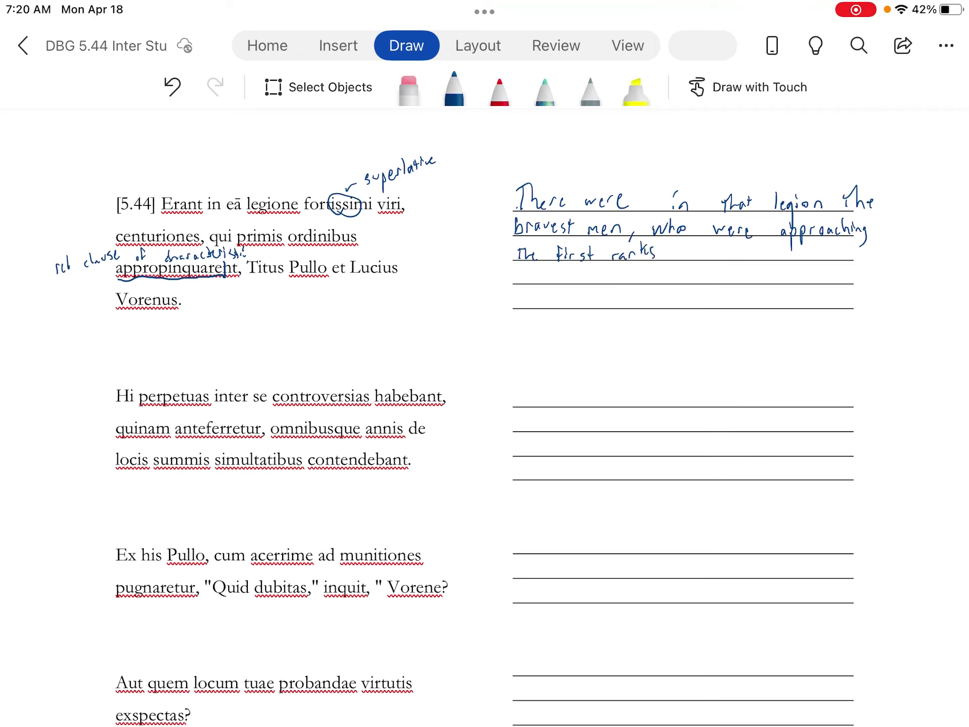
Step: Note 'dat obj of compound verb' above primis ordinibus
left_click_drag(279, 228, 281, 221)
left_click_drag(286, 228, 288, 231)
left_click_drag(290, 222, 291, 231)
left_click_drag(287, 226, 293, 226)
left_click_drag(311, 228, 313, 231)
left_click_drag(316, 221, 318, 231)
mouse_move(323, 219)
left_mouse_down()
mouse_move(323, 240)
mouse_move(368, 231)
left_mouse_up()
left_click_drag(374, 224, 386, 239)
left_click_drag(387, 225, 410, 223)
left_click_drag(410, 220, 430, 224)
left_click_drag(430, 220, 433, 224)
left_click_drag(435, 208, 438, 220)
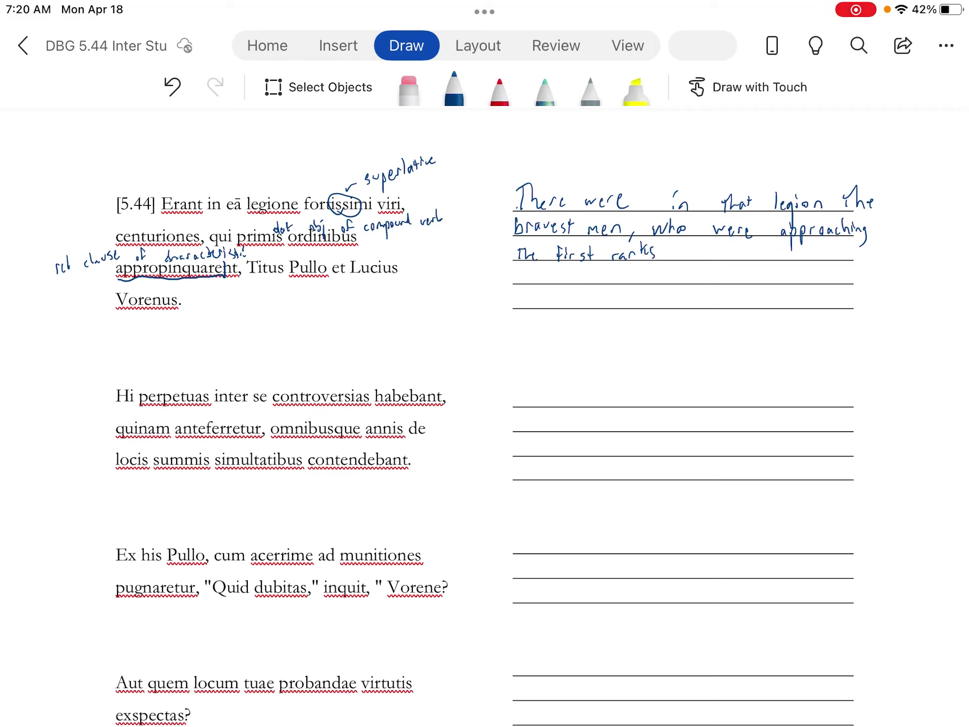
Step: Continue with ', Titus Pullo & Lucius Vorenus' across the third and fourth lines
left_click_drag(669, 258, 665, 266)
left_click_drag(692, 247, 737, 258)
left_click_drag(757, 244, 795, 257)
mouse_move(805, 247)
left_mouse_down()
mouse_move(813, 257)
mouse_move(817, 250)
mouse_move(808, 260)
left_mouse_up()
left_click_drag(521, 269, 540, 283)
left_click_drag(549, 276, 547, 284)
mouse_move(555, 271)
left_mouse_down()
mouse_move(556, 283)
mouse_move(569, 283)
left_mouse_up()
mouse_move(578, 277)
left_mouse_down()
mouse_move(572, 284)
mouse_move(620, 270)
left_mouse_up()
left_click(611, 271)
left_click_drag(624, 277, 641, 282)
left_click_drag(642, 282, 661, 274)
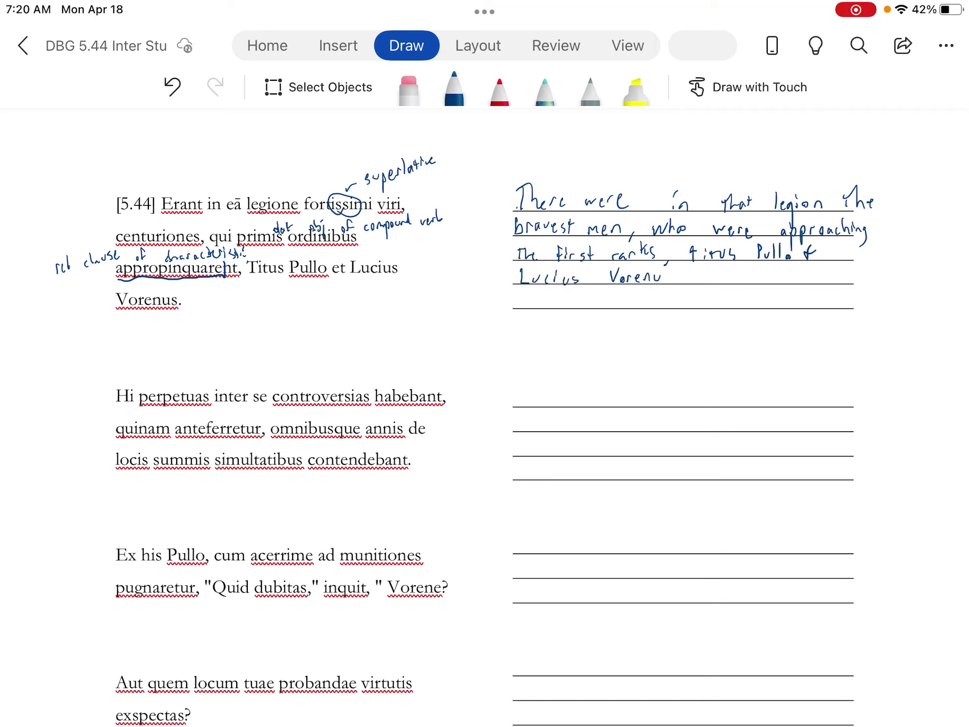
Step: Scroll to the second sentence and gloss Hi as Titus and Lucius
scroll(484, 404, "down", 5)
left_click_drag(81, 167, 110, 174)
left_click_drag(108, 179, 121, 178)
left_click_drag(126, 166, 161, 177)
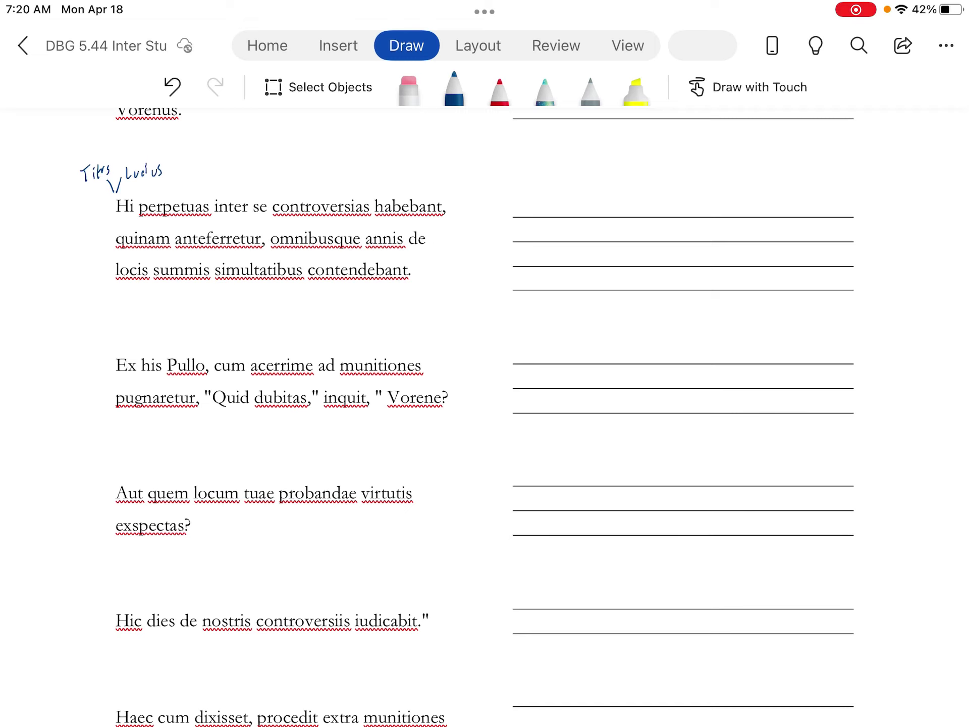
Step: Write 'They had many disputes between' and draw an arrow from perpetuas to controversias
left_click_drag(511, 202, 522, 201)
mouse_move(515, 203)
left_mouse_down()
mouse_move(514, 216)
mouse_move(541, 212)
mouse_move(540, 232)
mouse_move(566, 207)
mouse_move(588, 217)
left_mouse_up()
mouse_move(209, 201)
left_mouse_down()
mouse_move(287, 175)
mouse_move(356, 202)
left_mouse_up()
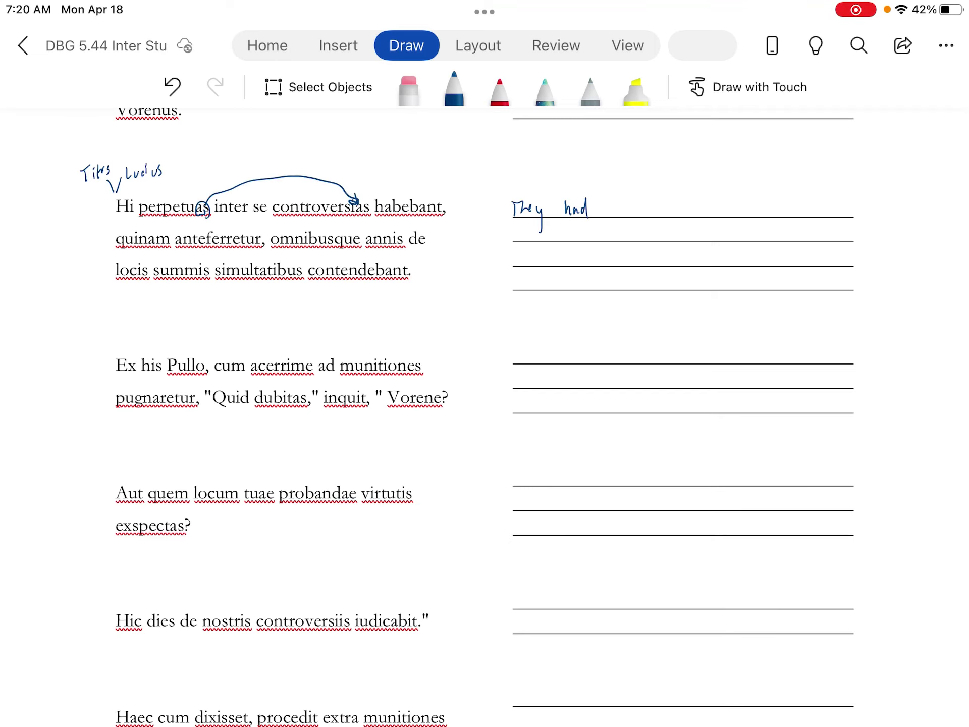
mouse_move(612, 216)
left_mouse_down()
mouse_move(629, 211)
mouse_move(656, 228)
left_mouse_up()
left_click_drag(684, 207, 695, 216)
left_click_drag(699, 211, 842, 212)
Step: Continue on the second line with 'themselves, as to who'
left_click_drag(510, 230, 511, 244)
left_click_drag(507, 228, 550, 244)
left_click_drag(552, 236, 562, 242)
left_click_drag(565, 235, 584, 243)
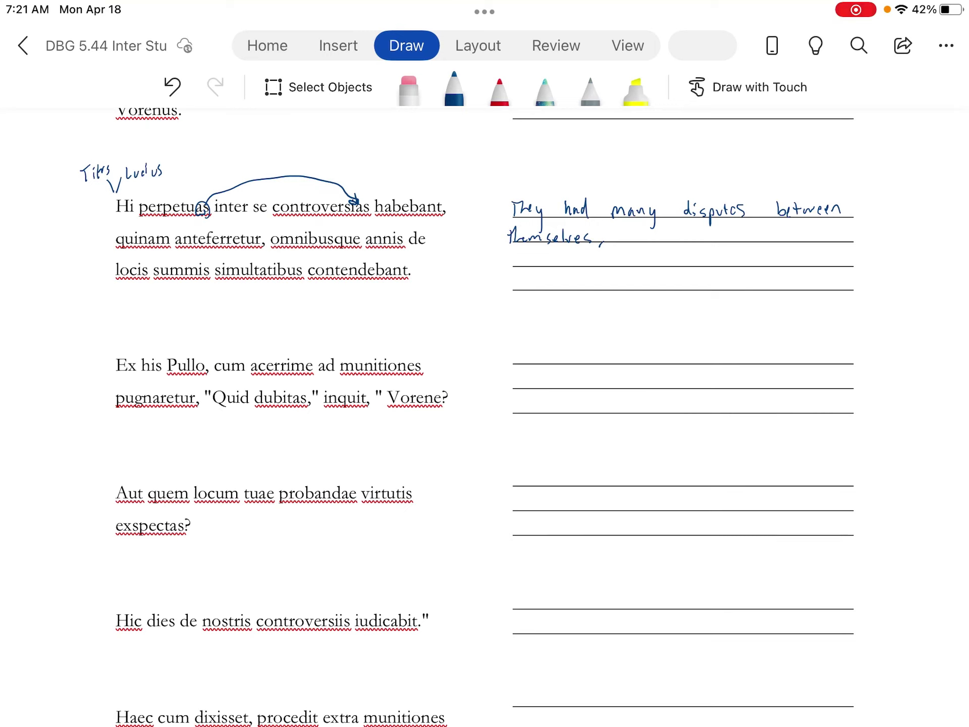
mouse_move(626, 237)
left_mouse_down()
mouse_move(657, 244)
mouse_move(703, 235)
left_mouse_up()
left_click_drag(700, 227, 711, 242)
Step: Write 'who should be preferred,' with a small note above anteferretur, then continue the sentence
left_click_drag(720, 236, 797, 228)
left_click_drag(813, 228, 826, 240)
left_click_drag(509, 275, 575, 253)
left_click_drag(211, 224, 237, 232)
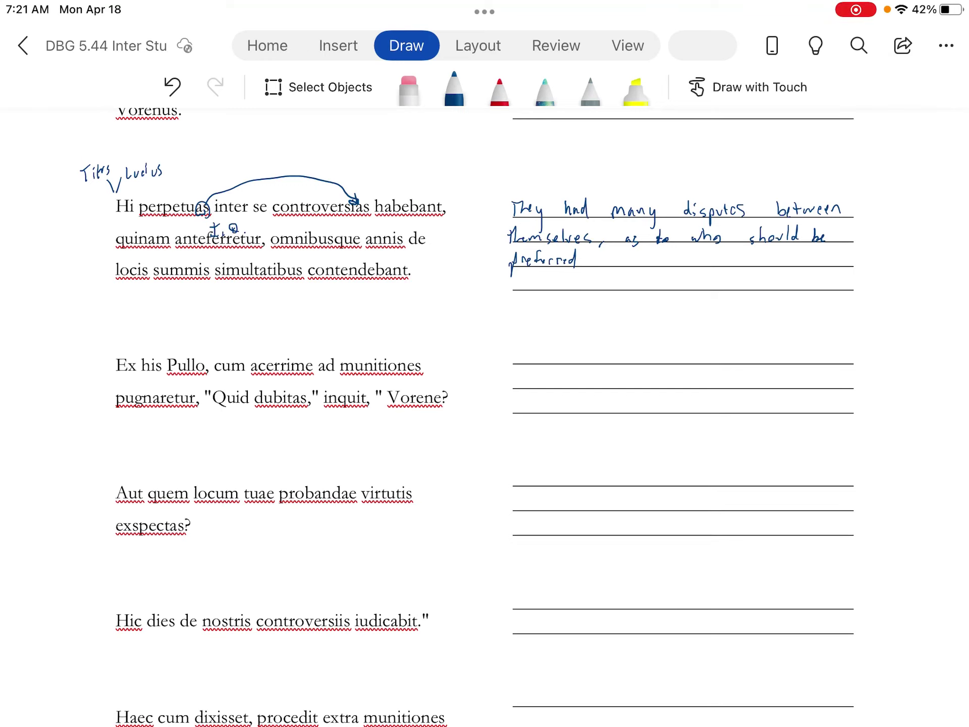
left_click_drag(587, 259, 581, 271)
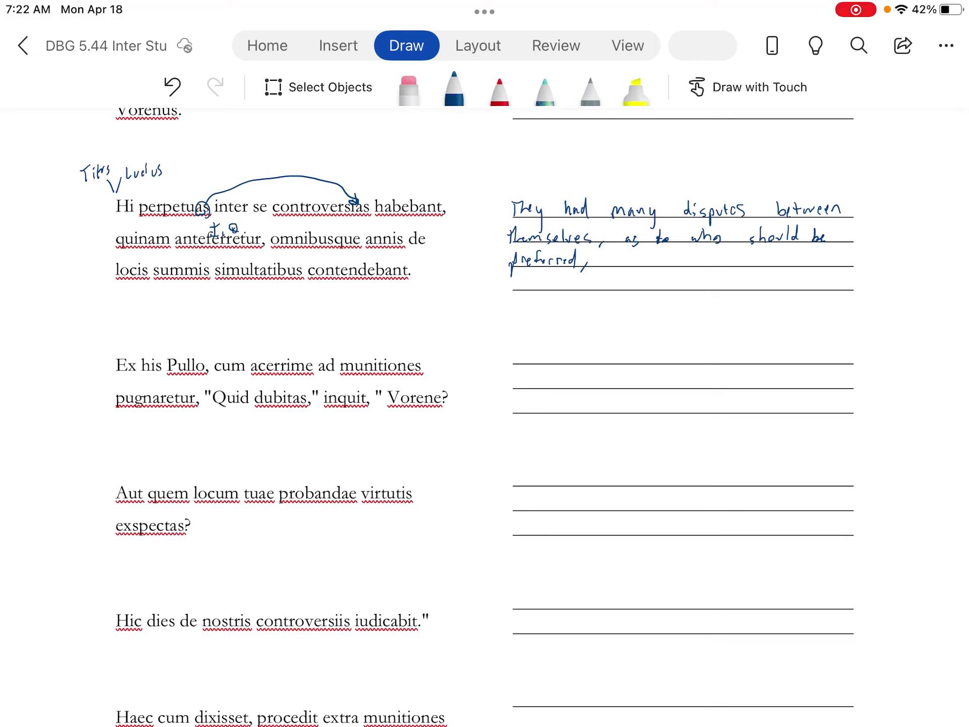
left_click_drag(611, 260, 760, 309)
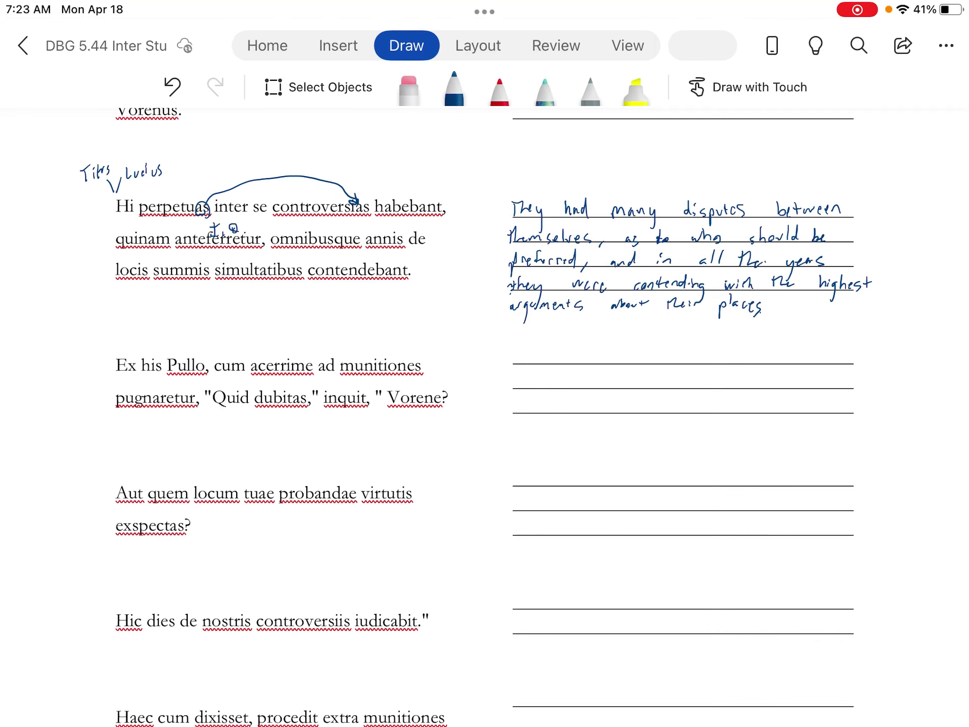
Step: Scroll down past the completed second-sentence translation
scroll(474, 379, "down", 3)
Step: Write 'Out of them, Pullo,' and note '(impersonal)' above pugnaretur
scroll(484, 403, "down", 3)
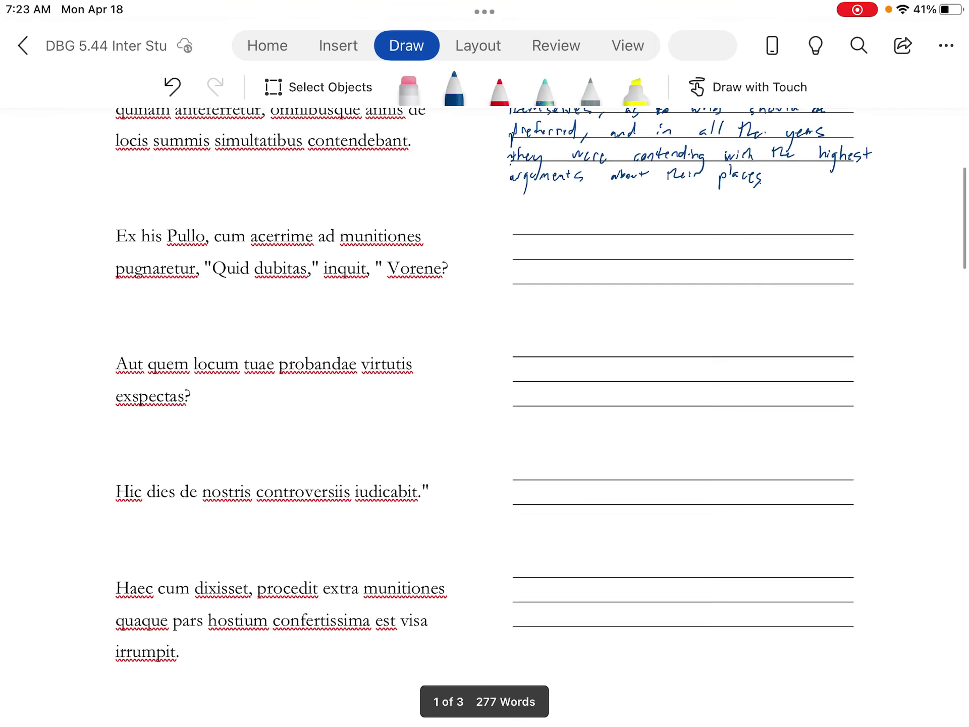
scroll(484, 384, "up", 1)
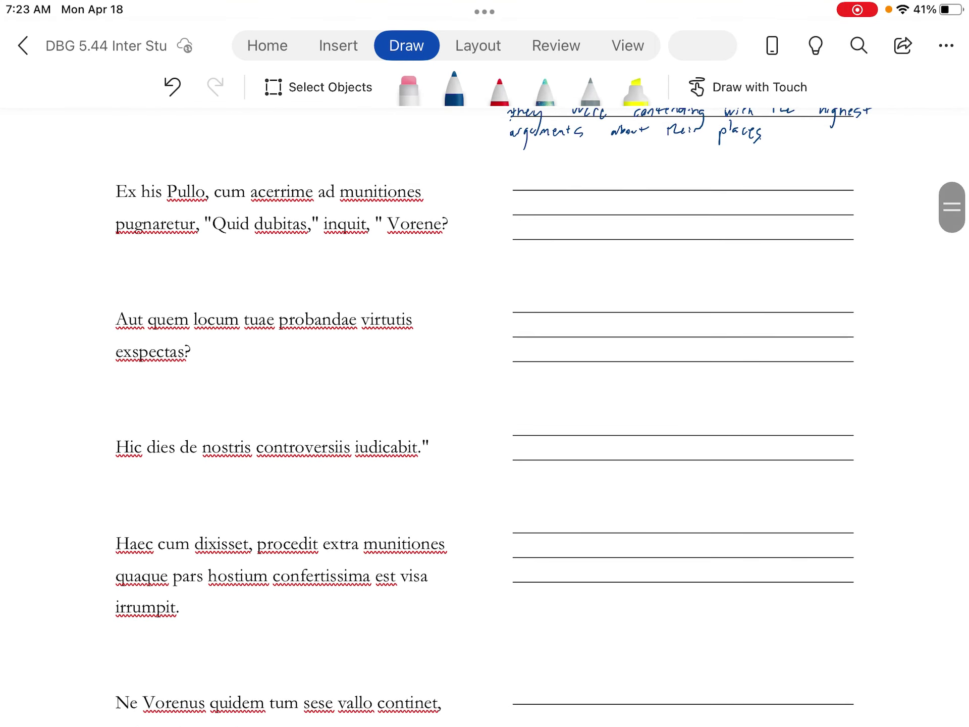
mouse_move(520, 175)
left_mouse_down()
mouse_move(707, 182)
mouse_move(715, 195)
left_mouse_up()
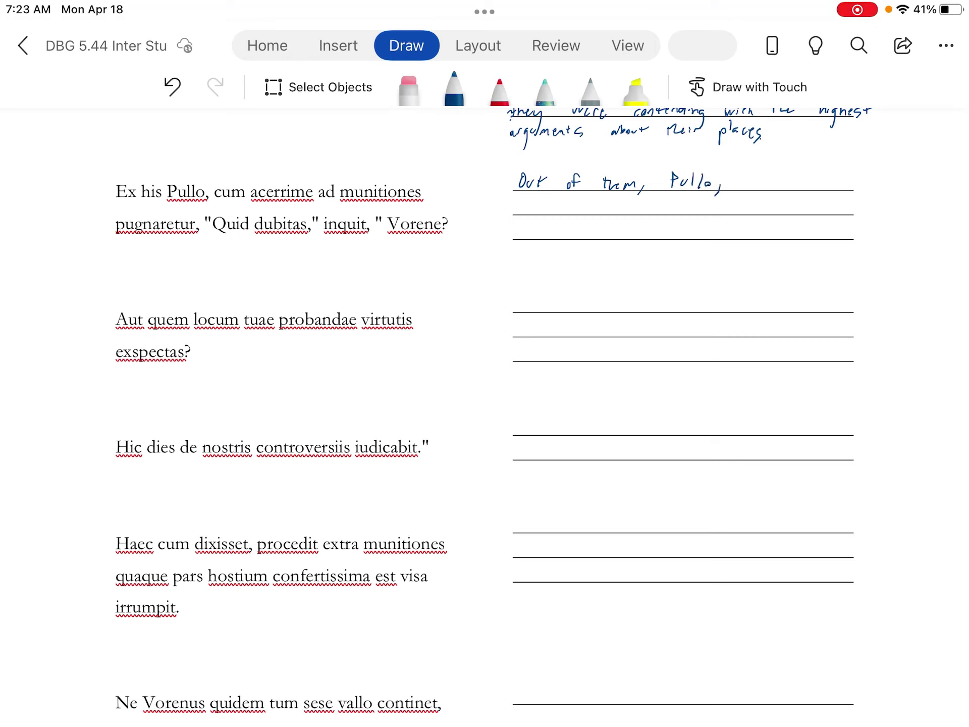
left_click_drag(163, 209, 162, 220)
left_click_drag(167, 215, 214, 207)
left_click_drag(217, 202, 217, 212)
Step: Add 'when it was fought at the fortifications very bitterly, he says,' and mark acerrime 'sup adv'
left_click_drag(748, 181, 806, 185)
left_click_drag(809, 179, 856, 188)
left_click_drag(263, 177, 314, 172)
left_click_drag(513, 197, 564, 210)
left_click_drag(803, 204, 906, 217)
mouse_move(513, 227)
left_mouse_down()
mouse_move(569, 252)
mouse_move(575, 238)
mouse_move(582, 242)
left_mouse_up()
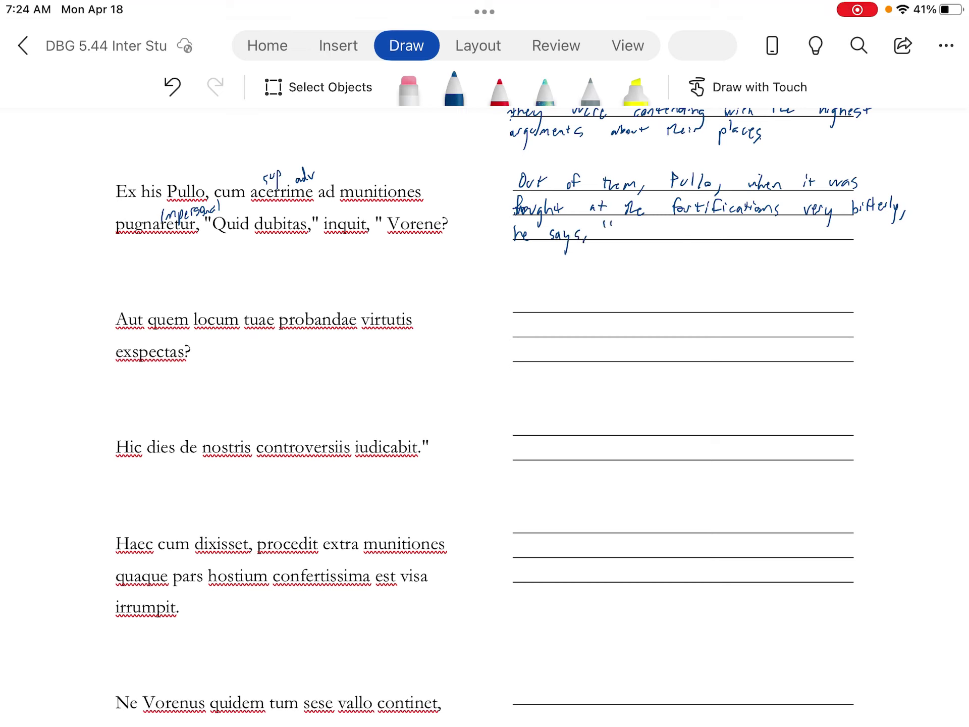
Step: Write Pullo's question 'Why do you hesitate, Vorenus?' on the next line
left_click_drag(623, 225, 634, 226)
mouse_move(633, 222)
left_mouse_down()
mouse_move(646, 249)
mouse_move(670, 239)
left_mouse_up()
mouse_move(676, 222)
left_mouse_down()
mouse_move(676, 239)
mouse_move(712, 228)
mouse_move(712, 257)
mouse_move(735, 233)
mouse_move(763, 238)
left_mouse_up()
left_click_drag(765, 234, 814, 235)
left_click_drag(832, 227, 888, 235)
left_click_drag(894, 227, 894, 237)
scroll(484, 404, "down", 3)
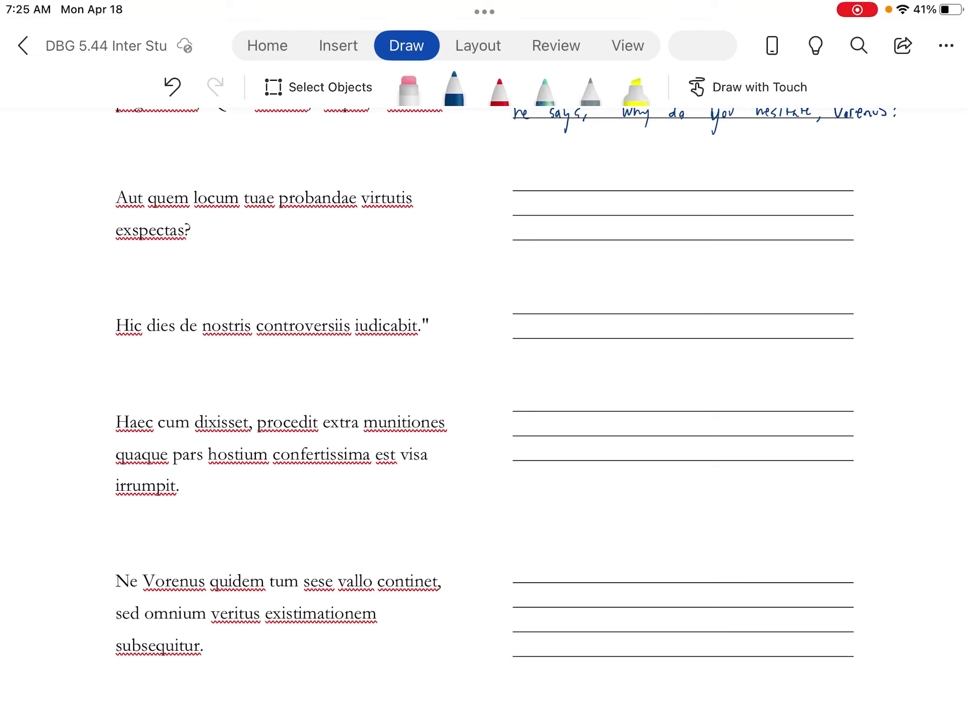
Step: Label probandae 'gerundive' with an arrow to virtutis and write 'Or what place of proving your virtue'
left_click_drag(312, 191, 371, 168)
left_click_drag(349, 193, 409, 190)
mouse_move(515, 190)
left_mouse_down()
mouse_move(858, 179)
mouse_move(526, 213)
mouse_move(612, 201)
left_mouse_up()
Step: Finish the translation with 'do you await?'
mouse_move(619, 209)
left_mouse_down()
mouse_move(651, 228)
mouse_move(664, 212)
left_mouse_up()
mouse_move(668, 210)
left_mouse_down()
mouse_move(674, 203)
mouse_move(698, 217)
left_mouse_up()
left_click_drag(704, 210, 733, 215)
left_click_drag(727, 208, 744, 208)
left_click(745, 214)
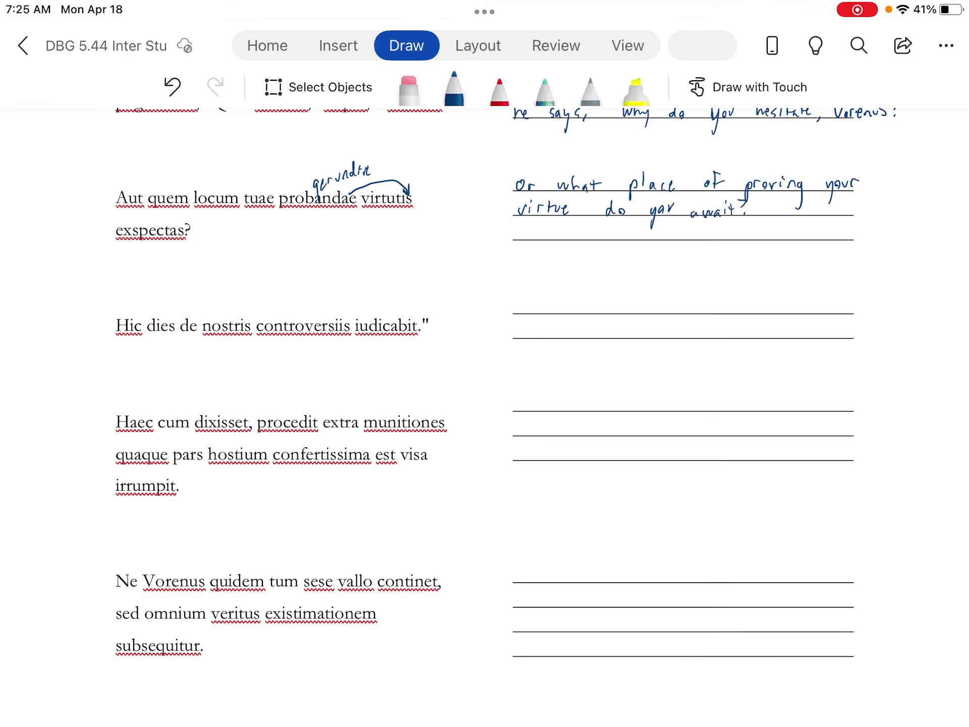
Step: Scroll down and write 'This day will judge about' beside Hic dies
scroll(484, 404, "down", 3)
left_click_drag(514, 176, 542, 190)
left_click_drag(563, 185, 586, 213)
left_click_drag(621, 192, 651, 177)
mouse_move(672, 184)
left_mouse_down()
mouse_move(670, 204)
mouse_move(686, 191)
mouse_move(708, 192)
mouse_move(702, 200)
left_mouse_up()
left_click_drag(708, 190, 714, 187)
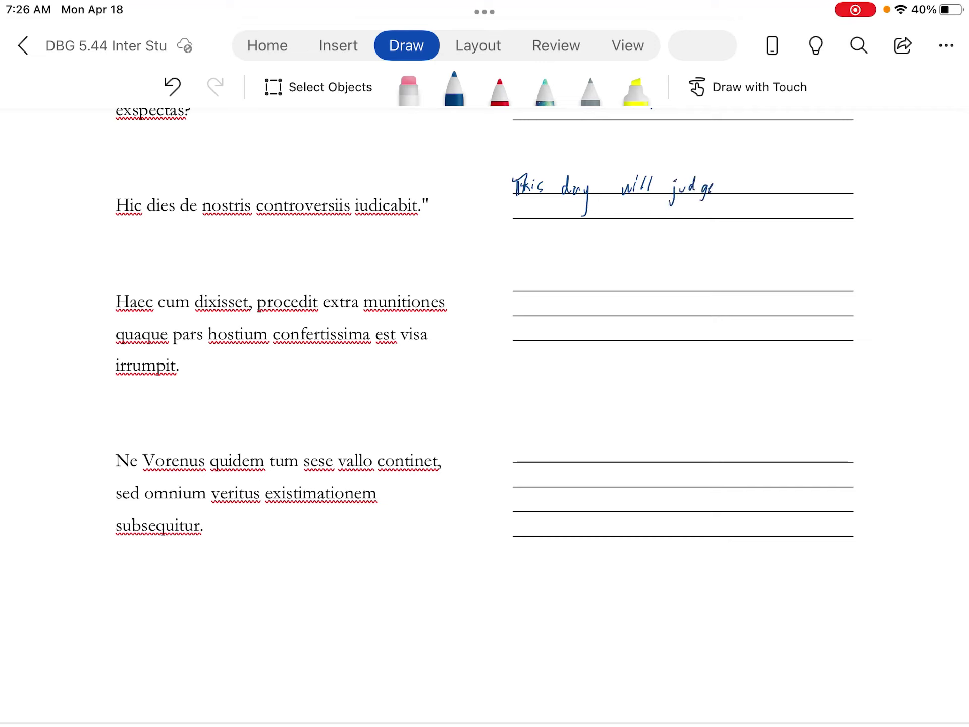
left_click_drag(753, 186, 792, 186)
Step: Finish 'our disputes', begin 'When he had said these things', and underline dixisset
left_click_drag(811, 188, 835, 186)
left_click_drag(517, 214, 535, 217)
left_click_drag(538, 214, 539, 232)
left_click_drag(540, 216, 574, 217)
left_click_drag(577, 202, 580, 207)
scroll(484, 403, "down", 1)
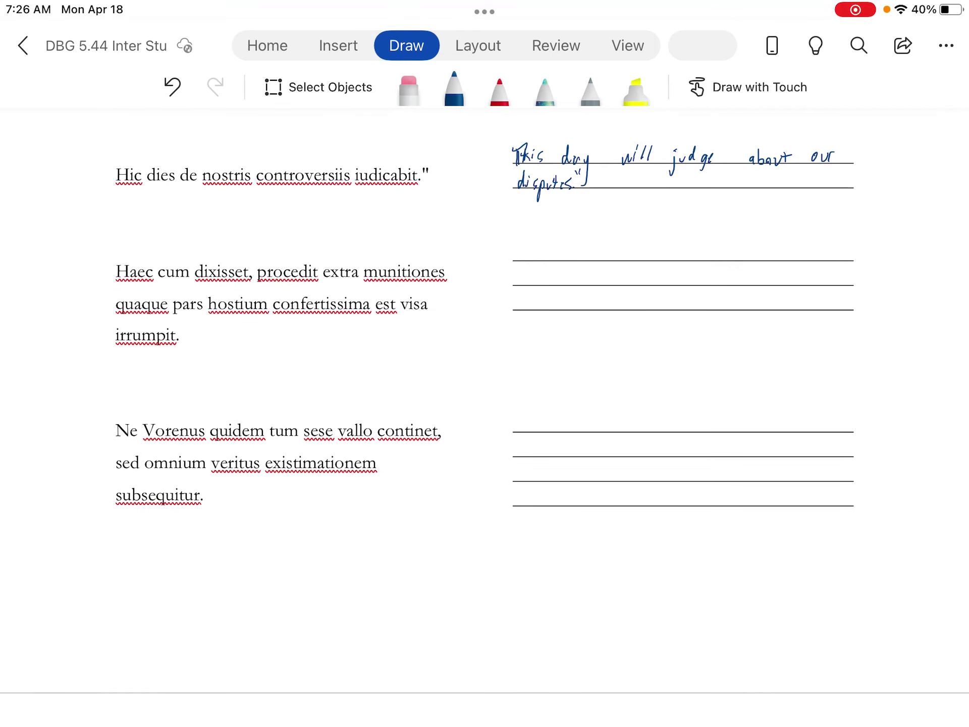
mouse_move(216, 283)
left_mouse_down()
mouse_move(238, 280)
mouse_move(217, 258)
left_mouse_up()
Step: Label dixisset 'plup' above the Latin and erase a false start of the translation line
left_click_drag(222, 255, 235, 258)
mouse_move(521, 250)
left_mouse_down()
mouse_move(529, 248)
mouse_move(520, 261)
left_mouse_up()
mouse_move(522, 251)
left_mouse_down()
mouse_move(537, 250)
mouse_move(531, 242)
mouse_move(555, 260)
left_mouse_up()
left_click(408, 87)
left_click(454, 89)
Step: Ink the translation 'When he had said these things, he proceeds outside the fortifications &'
mouse_move(577, 244)
left_mouse_down()
mouse_move(583, 261)
mouse_move(641, 258)
left_mouse_up()
left_click(629, 255)
left_click_drag(668, 247, 701, 258)
left_click_drag(731, 242, 767, 259)
left_click_drag(787, 242, 835, 257)
left_click_drag(517, 273, 534, 285)
left_click_drag(561, 273, 630, 288)
left_click_drag(663, 270, 777, 285)
left_click_drag(801, 267, 904, 282)
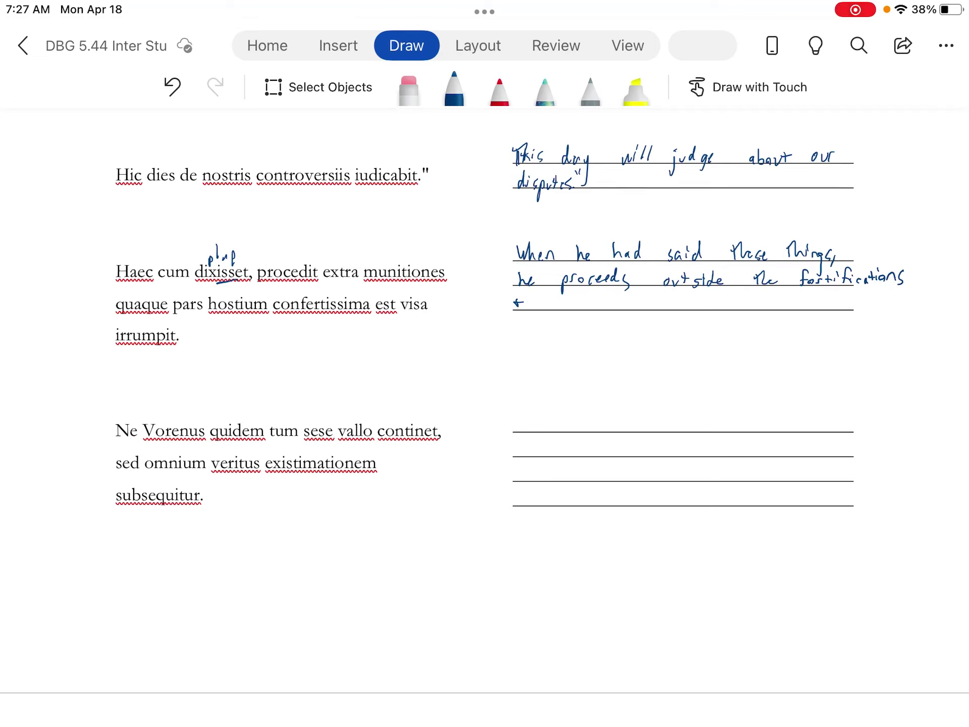
Step: Write 'break into that part', underline est visa, and erase the stray ink marks
left_click_drag(377, 317, 431, 318)
left_click_drag(549, 296, 595, 308)
left_click_drag(618, 298, 651, 312)
left_click_drag(686, 297, 712, 309)
left_click(408, 87)
mouse_move(732, 299)
left_mouse_down()
mouse_move(766, 317)
mouse_move(857, 303)
left_mouse_up()
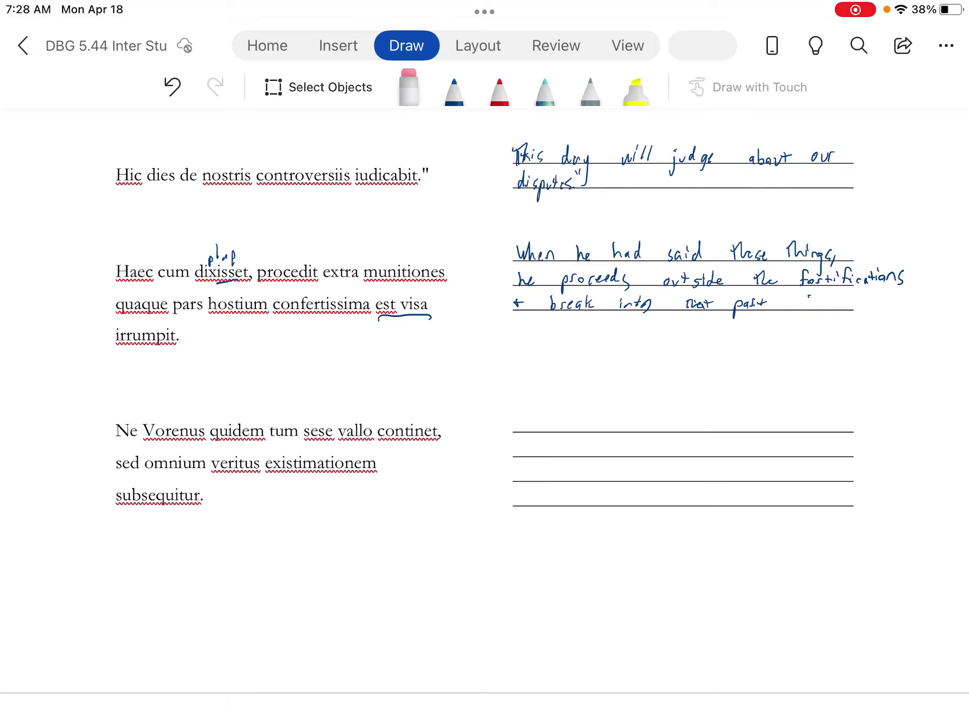
left_click(453, 90)
Step: Finish the Haec cum sentence '…of the, which seemed most dense' and begin the Vorenus translation
left_click_drag(790, 303, 787, 309)
mouse_move(801, 293)
left_mouse_down()
mouse_move(795, 310)
mouse_move(825, 310)
mouse_move(833, 299)
left_mouse_up()
left_click_drag(829, 301, 856, 303)
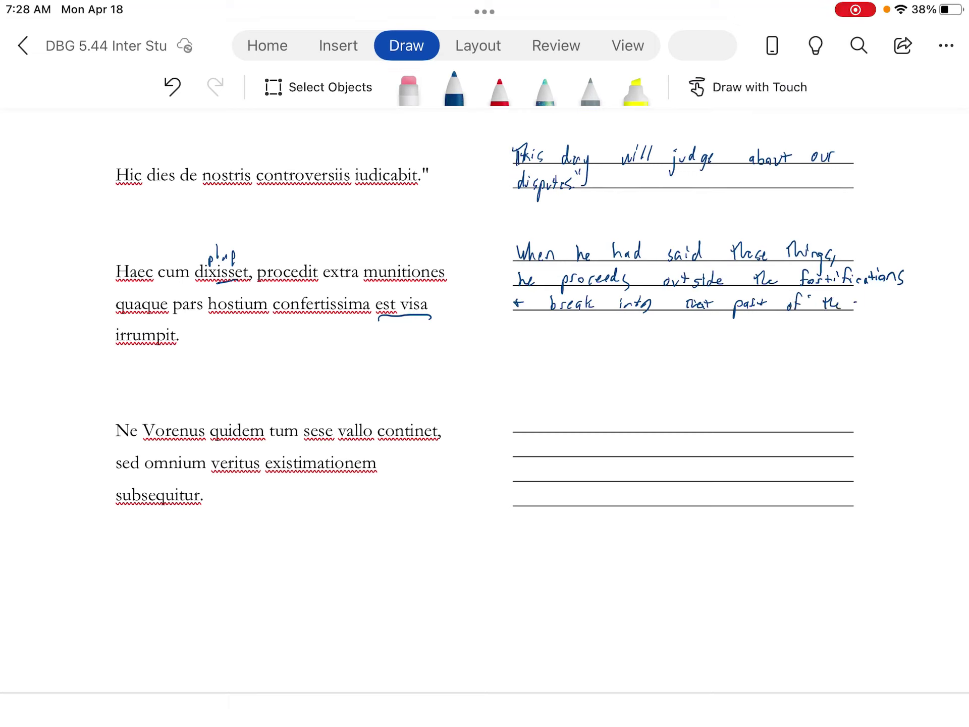
scroll(681, 353, "down", 1)
left_click_drag(515, 376, 840, 401)
mouse_move(513, 414)
left_mouse_down()
mouse_move(516, 428)
mouse_move(534, 429)
left_mouse_up()
Step: Arrow veritus to Vorenus, gloss it 'vereor deponent perfect', and write 'but he follows having feared'
left_click_drag(529, 426, 539, 424)
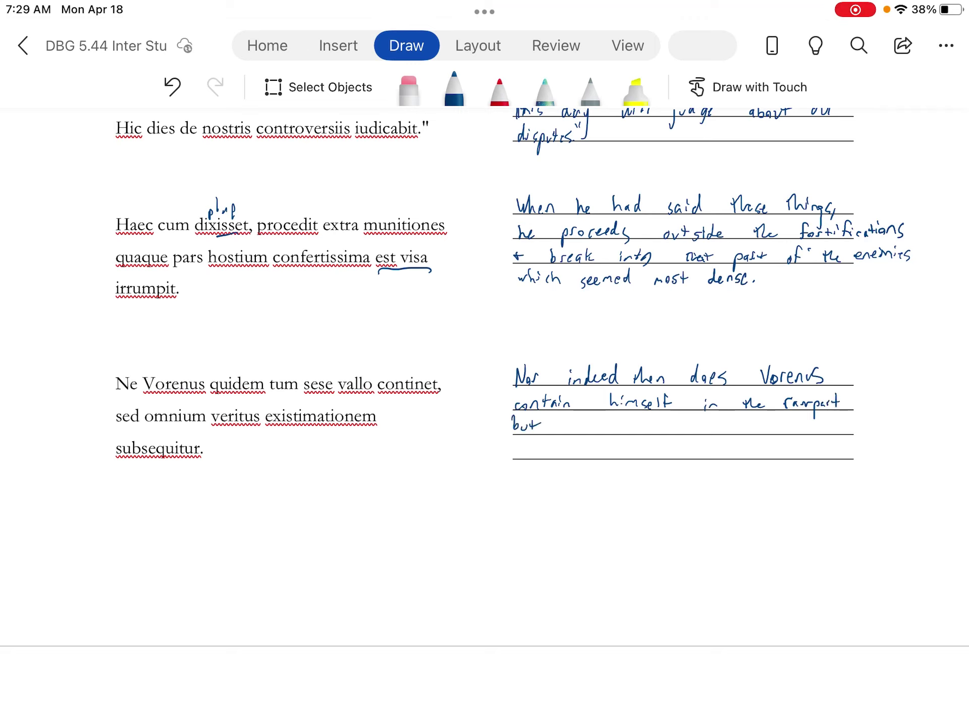
left_click_drag(252, 415, 196, 393)
left_click_drag(229, 440, 263, 435)
left_click_drag(258, 458, 306, 448)
left_click_drag(280, 485, 323, 465)
Step: Continue the translation with 'the opinion of all.', erasing a mistaken stroke
mouse_move(565, 432)
left_mouse_down()
mouse_move(545, 452)
mouse_move(570, 457)
mouse_move(577, 473)
mouse_move(610, 454)
mouse_move(593, 454)
mouse_move(629, 452)
left_mouse_up()
left_click(408, 85)
left_click(454, 88)
left_click_drag(652, 456, 671, 447)
left_click_drag(689, 457, 705, 444)
left_click(710, 455)
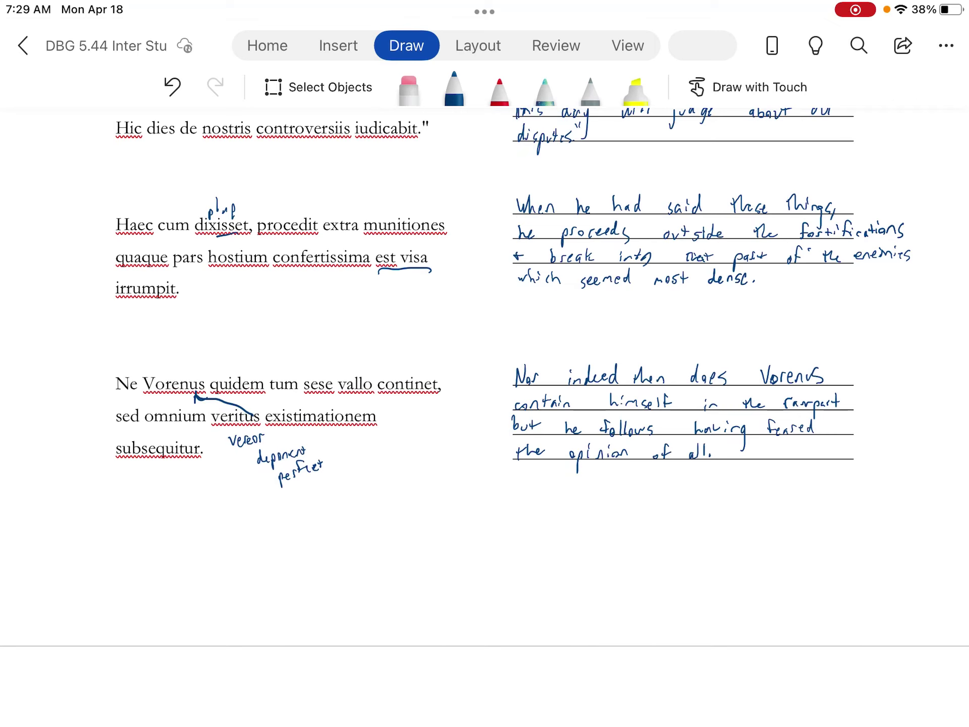